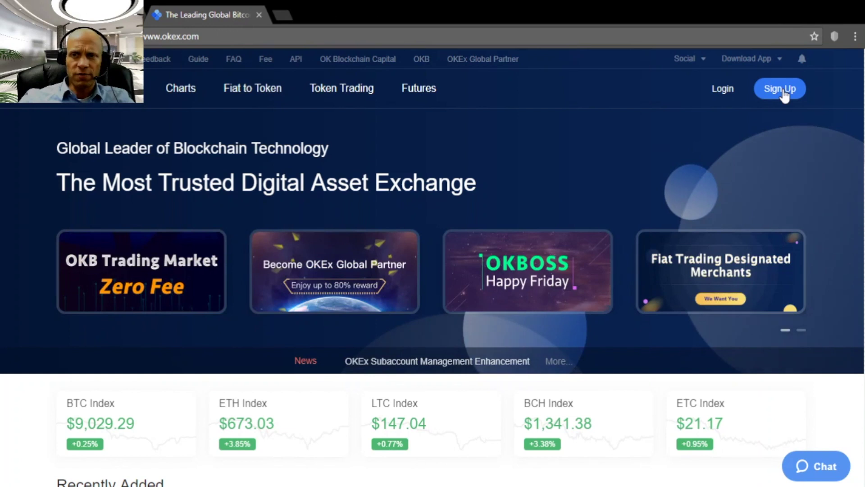
- Open OKEx's email registration form and put the cursor in the Email code field
click(783, 90)
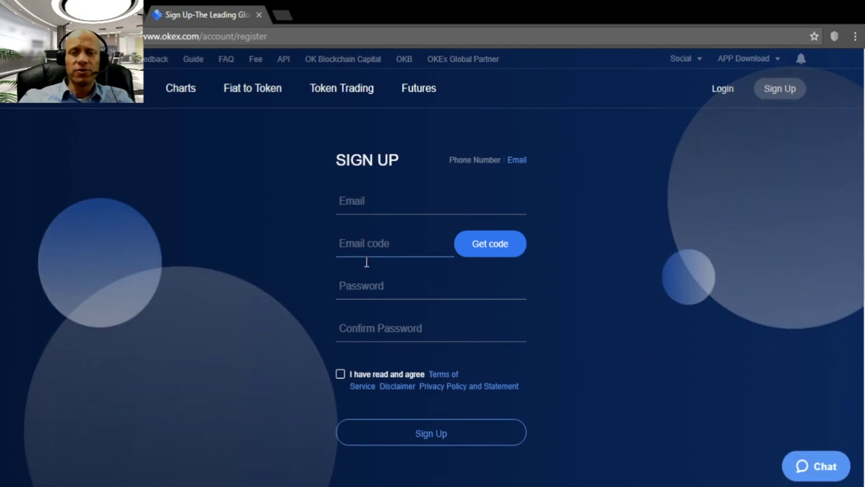
click(366, 260)
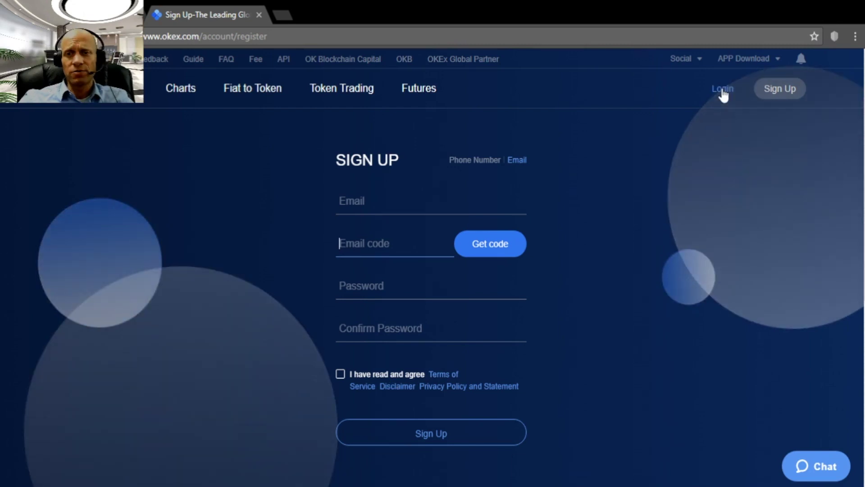
- Switch to the login page, sign in, and open the account dropdown menu
click(722, 90)
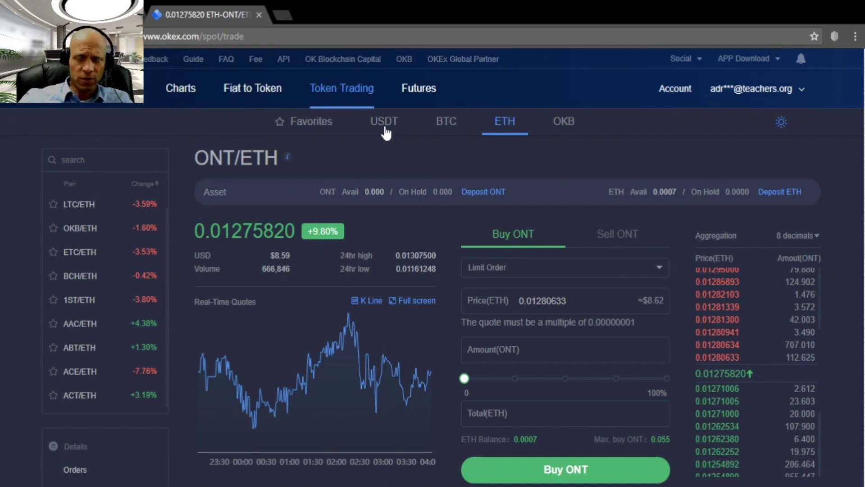
click(756, 96)
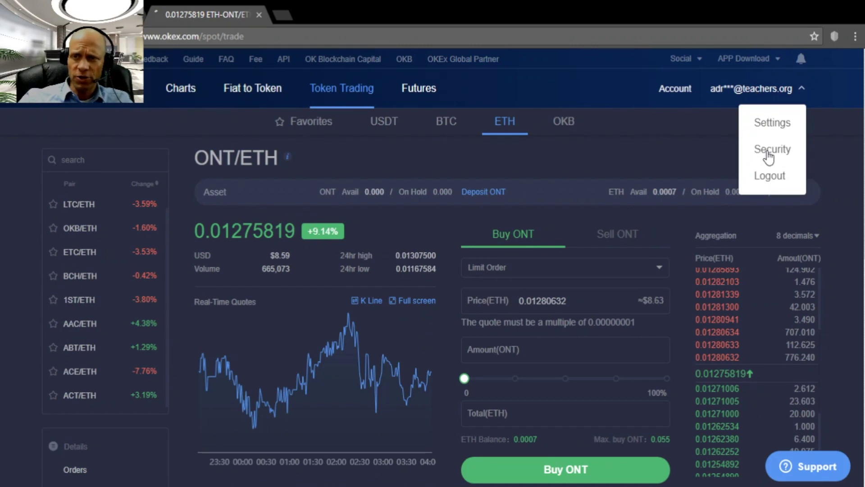
- Open the account Security settings page and scroll through it
click(769, 156)
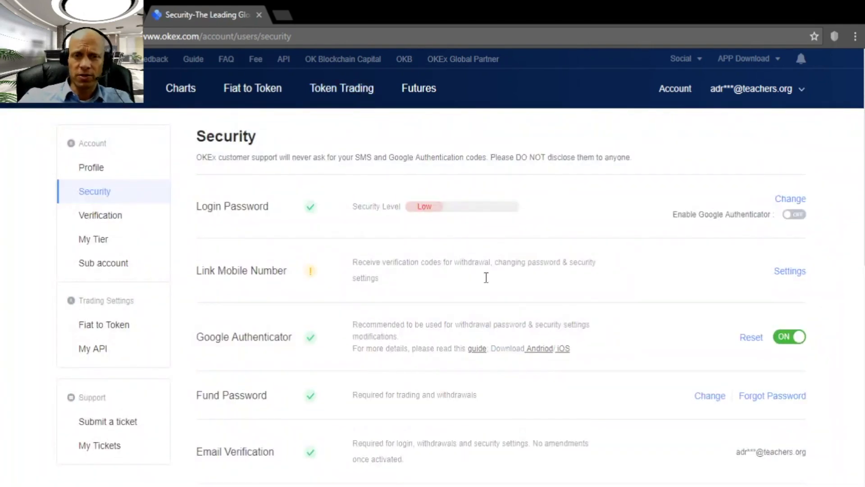
scroll(487, 278, down, 3)
scroll(487, 284, up, 2)
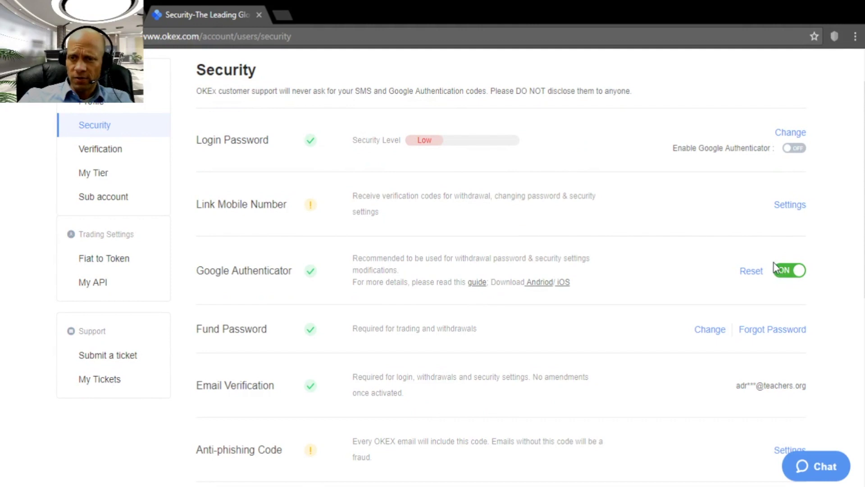
- Inspect the Google Authenticator reset page, its setup key and code fields, then return to Security
click(751, 272)
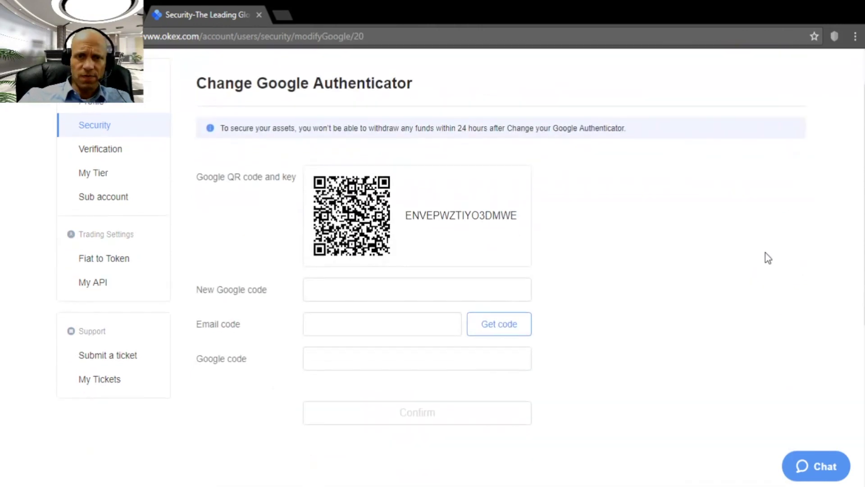
drag(405, 215, 515, 218)
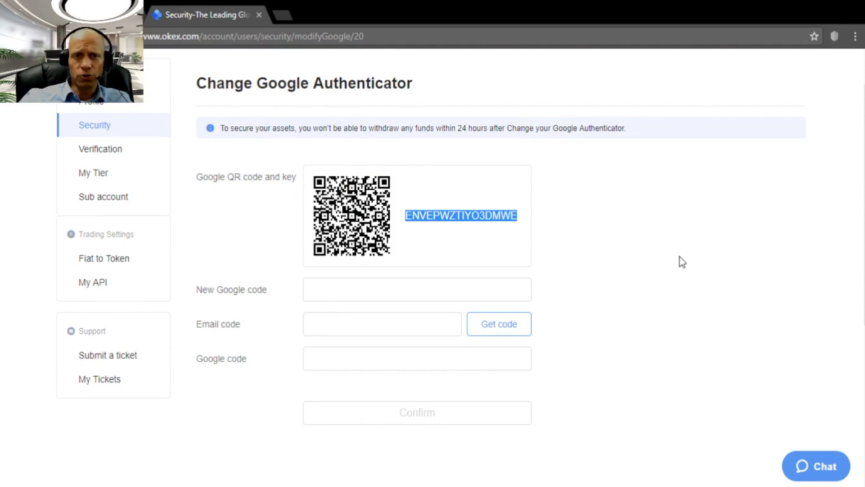
click(597, 233)
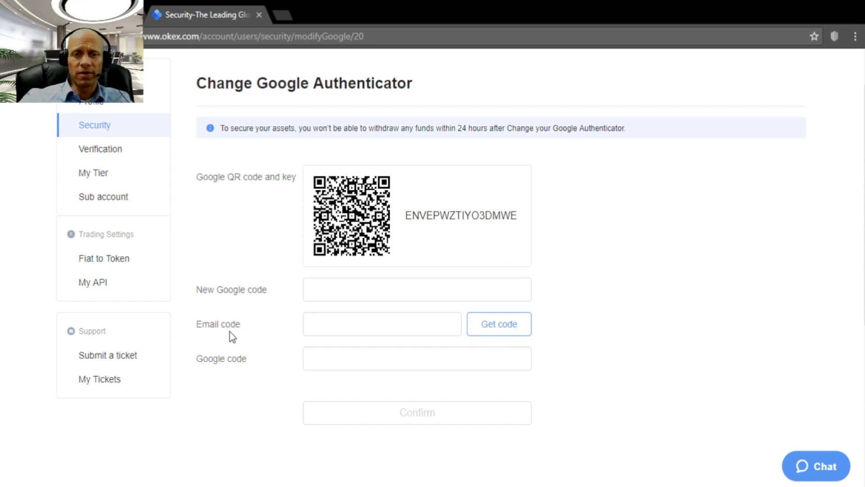
click(317, 325)
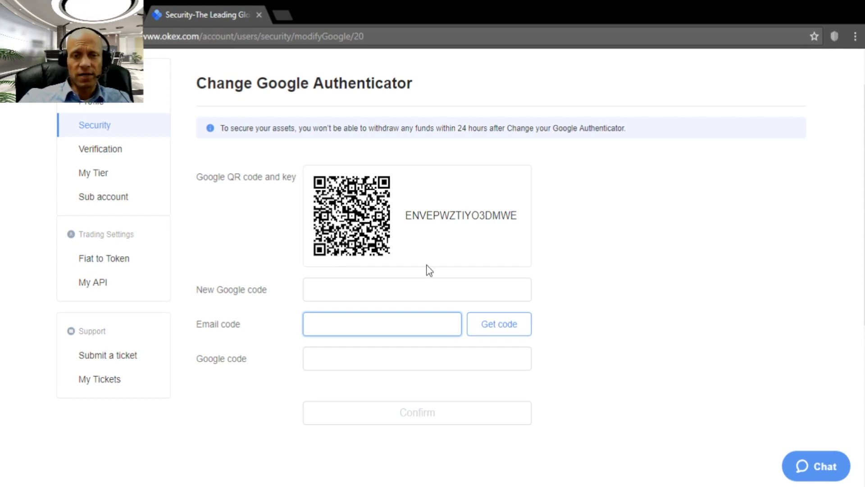
click(364, 359)
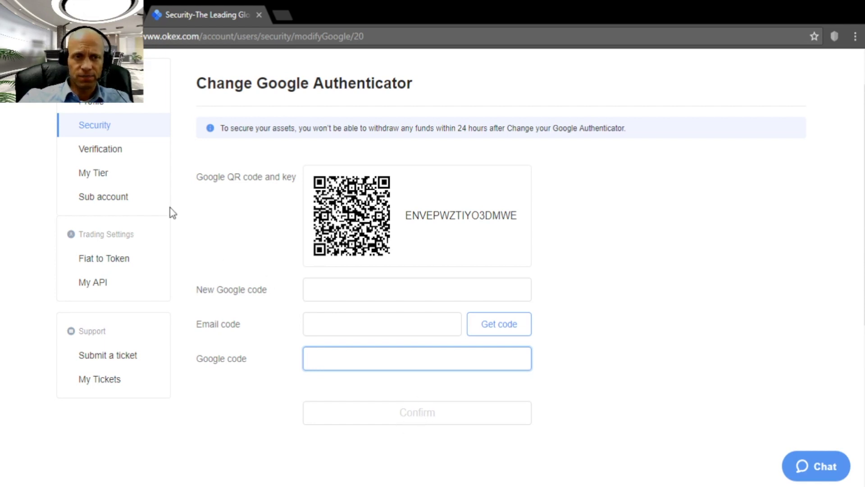
click(95, 127)
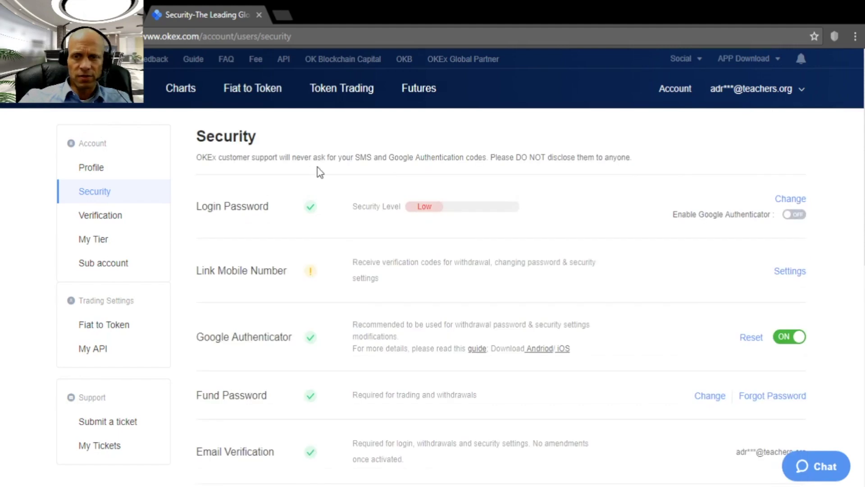
- View the Fund Password change page, then go to the Account balance overview
scroll(693, 346, down, 3)
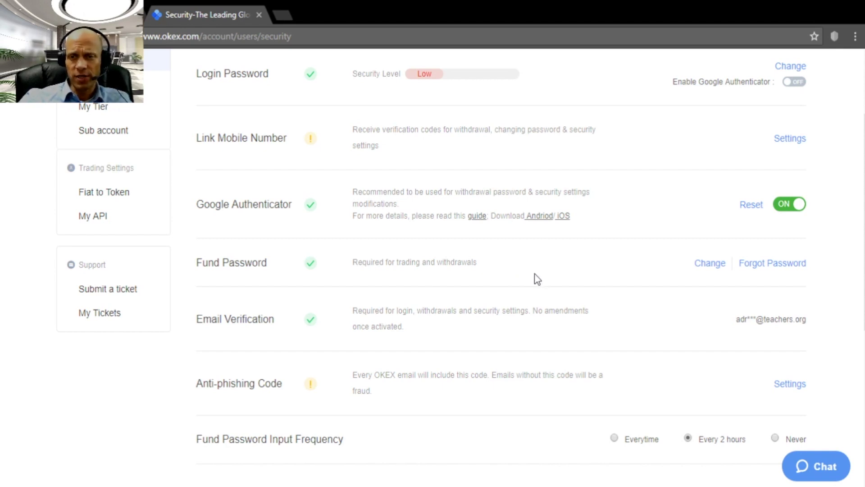
click(720, 265)
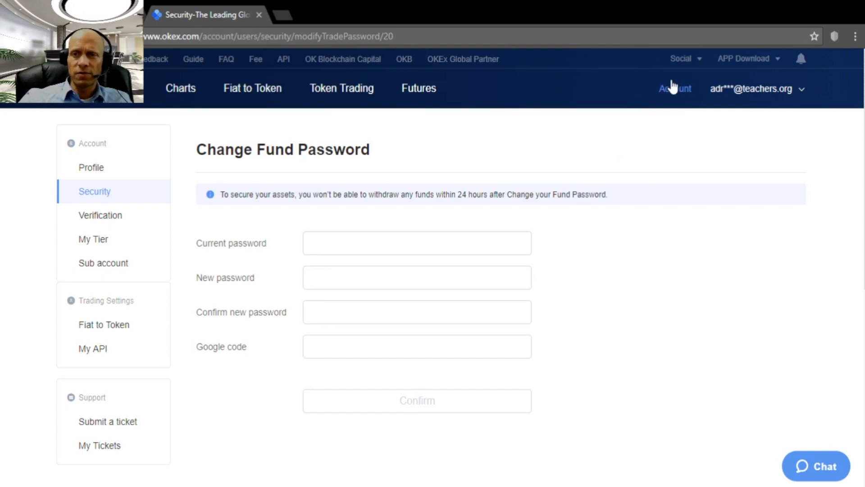
click(674, 92)
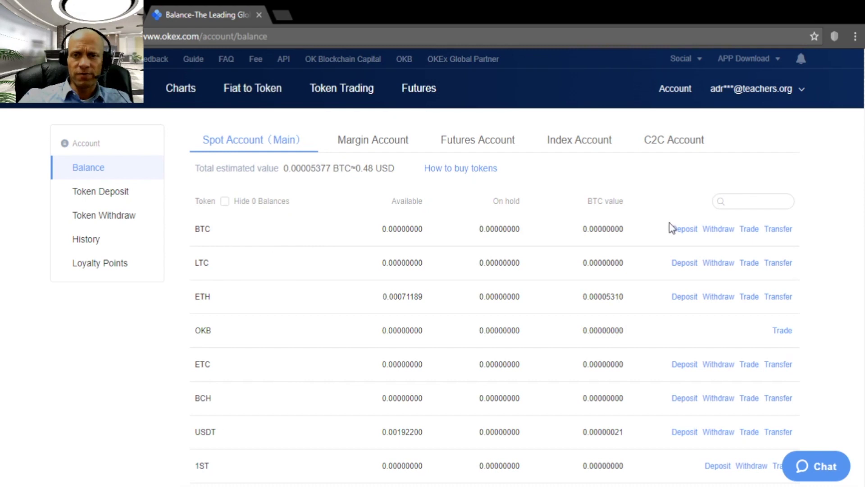
- Back out of the BTC deposit page, open ETH's deposit page, and copy its address
click(684, 230)
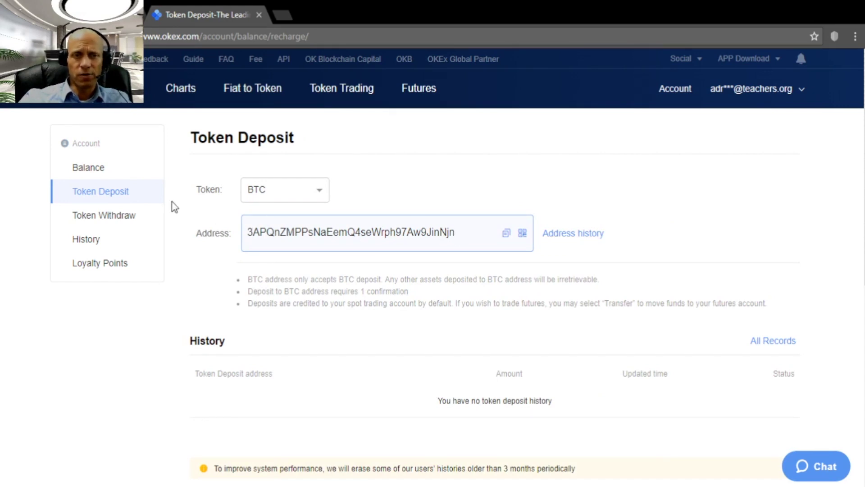
click(87, 174)
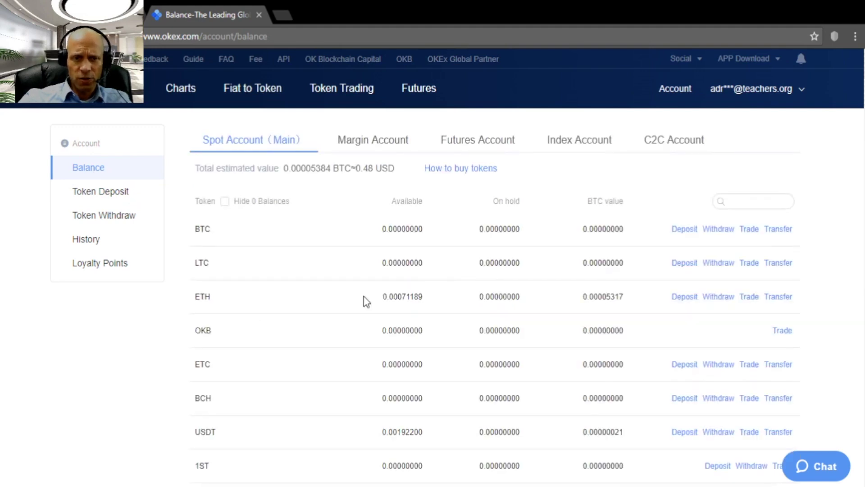
click(685, 296)
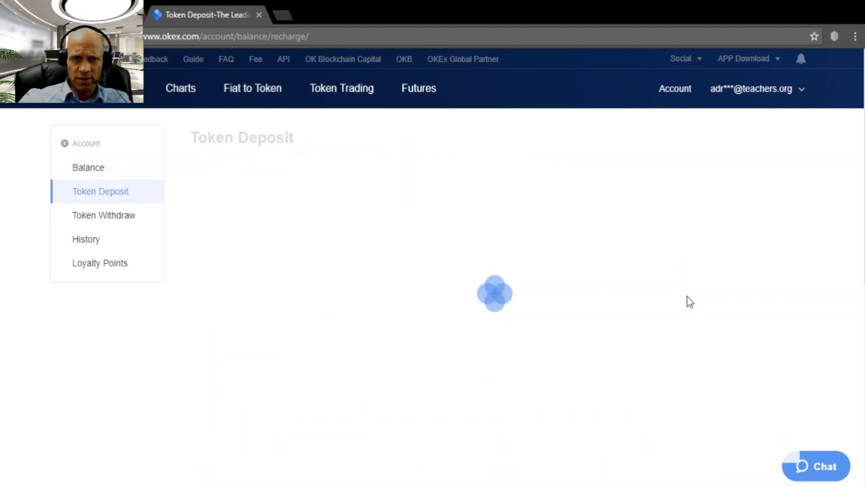
drag(247, 231, 487, 237)
key(ctrl+c)
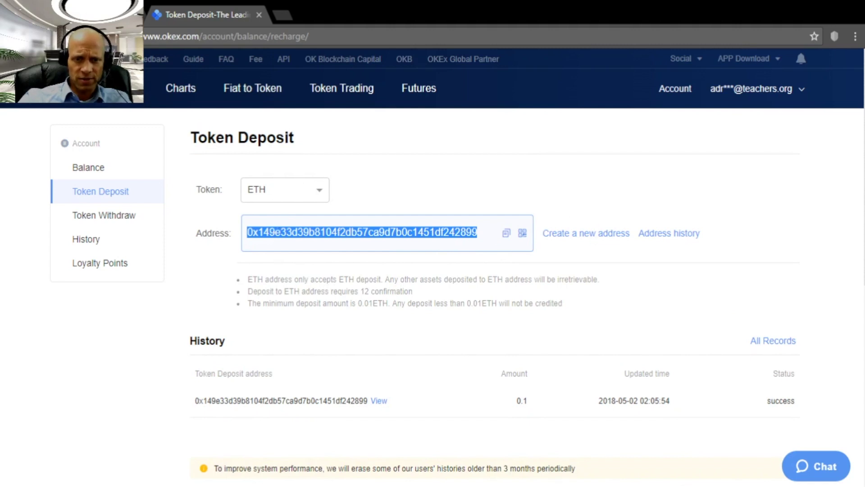
key(alt+Tab)
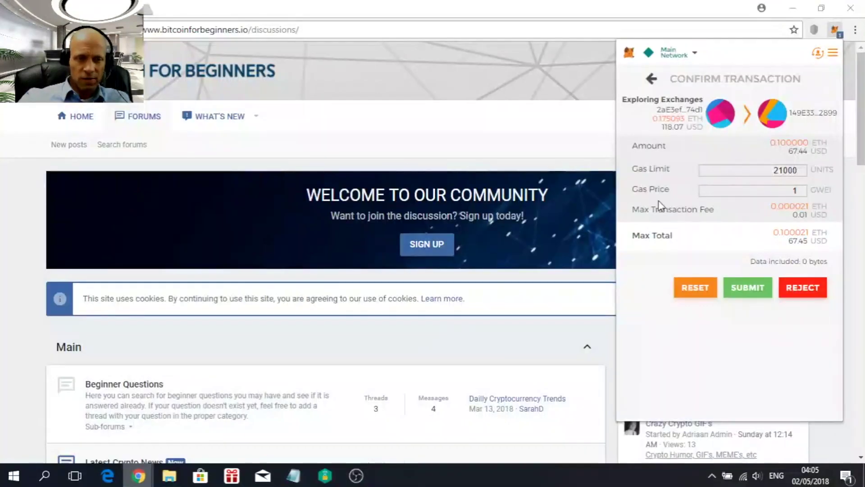
- In MetaMask, prepare a 0.1 ETH send to the pasted OKEx address, then revisit OKEx's deposit page
click(650, 81)
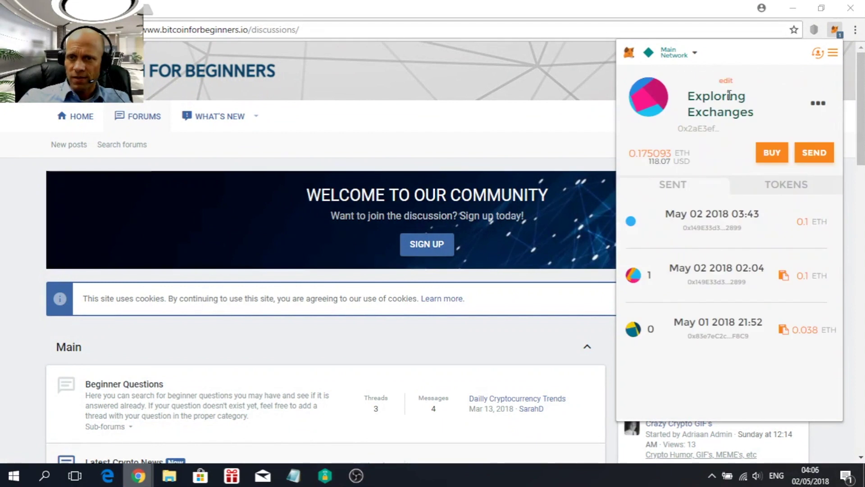
click(816, 151)
right_click(672, 180)
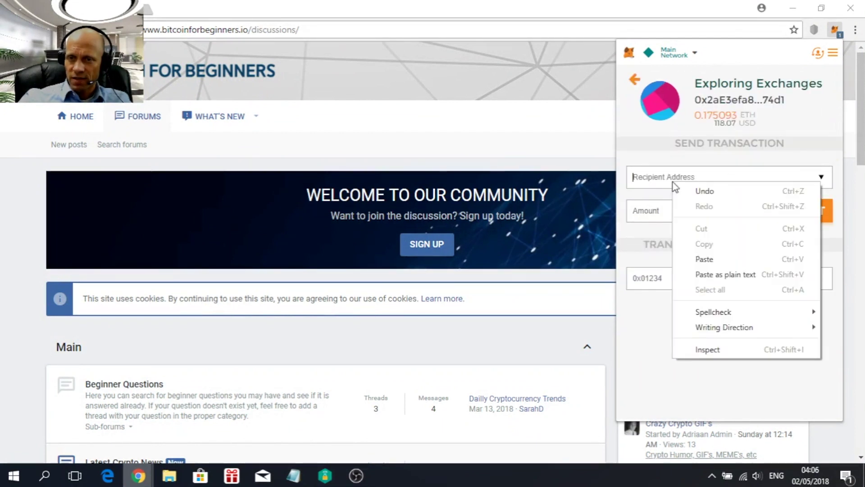
click(704, 259)
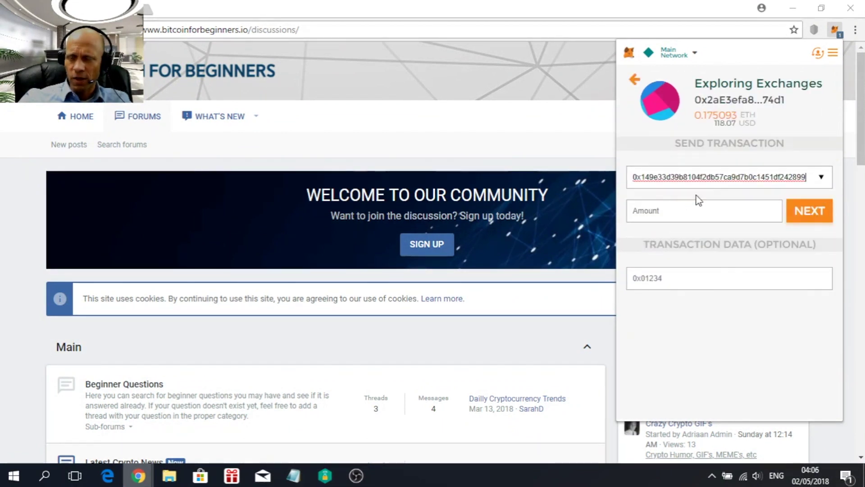
click(667, 211)
text(0.1)
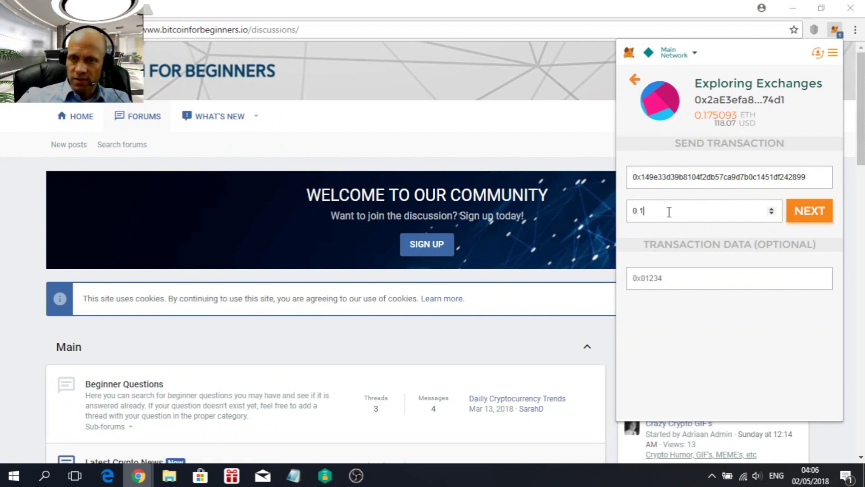
click(822, 215)
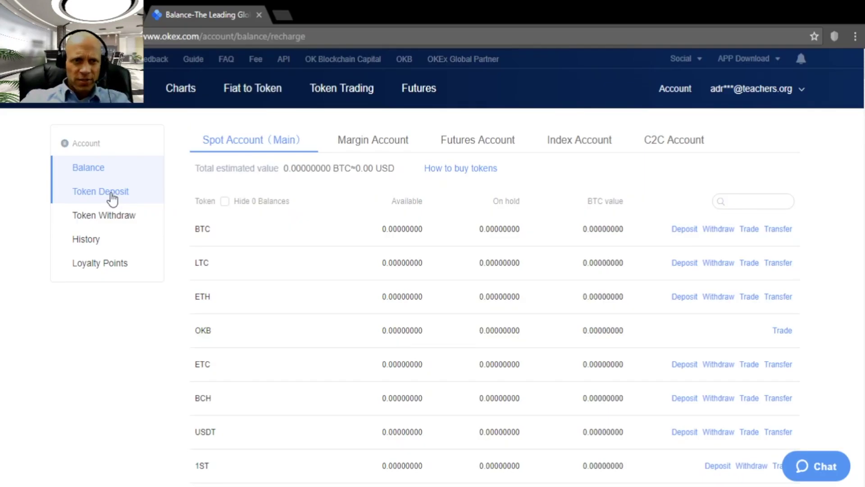
click(113, 197)
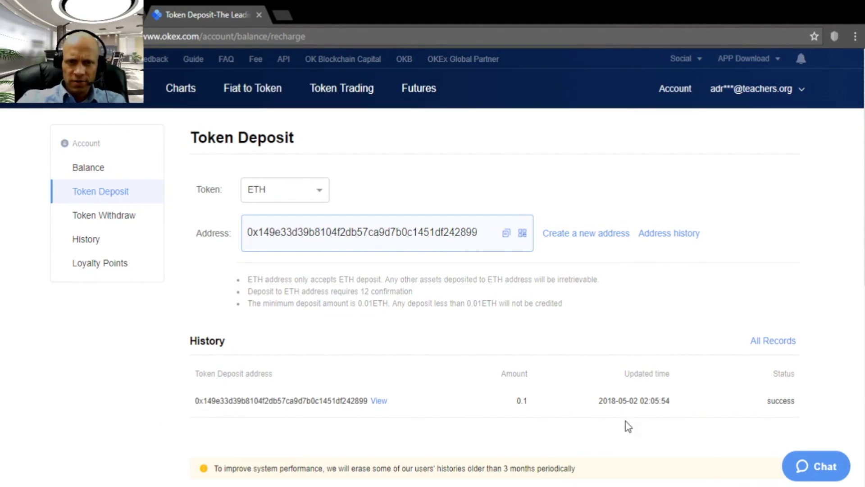
- Confirm the 0.1 ETH in Balance, then open ETH/BTC spot trading from the ETH row
click(91, 176)
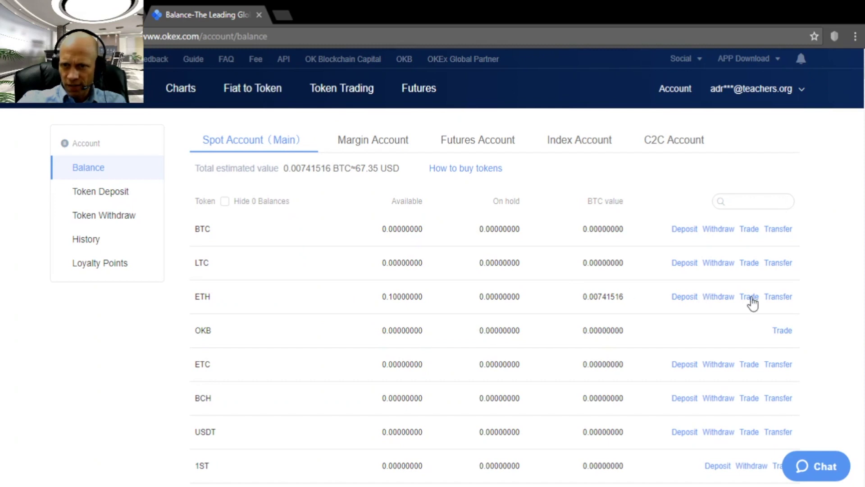
click(750, 298)
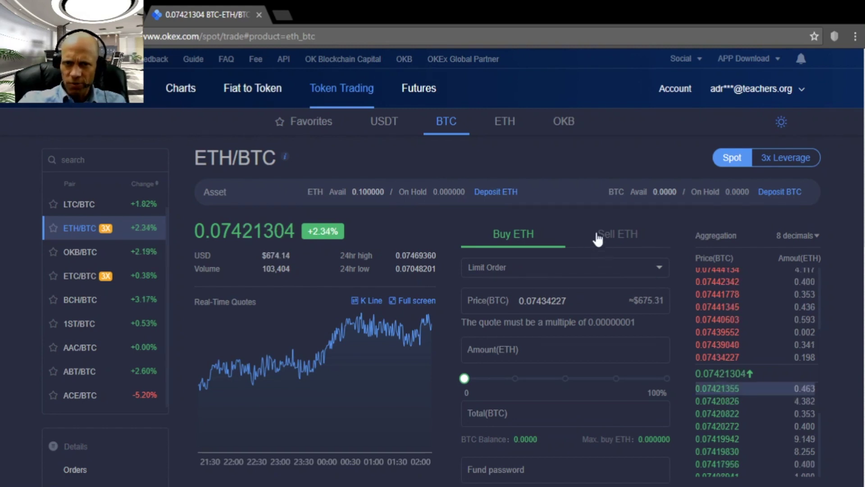
- Switch to the USDT pairs and open ETH/USDT by searching 'eth'
click(621, 240)
click(385, 131)
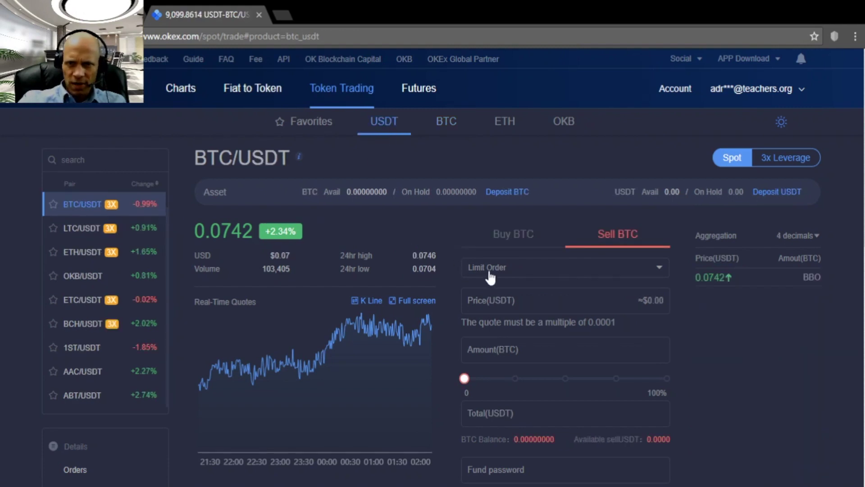
click(90, 159)
text(eth)
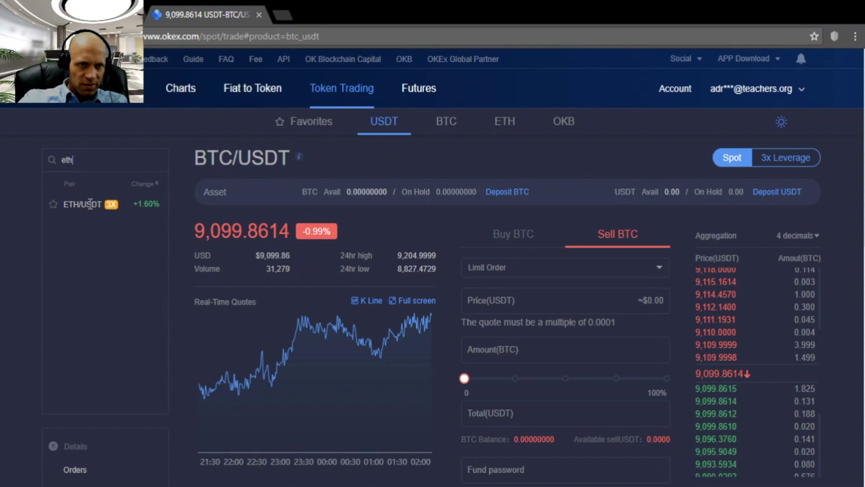
click(91, 207)
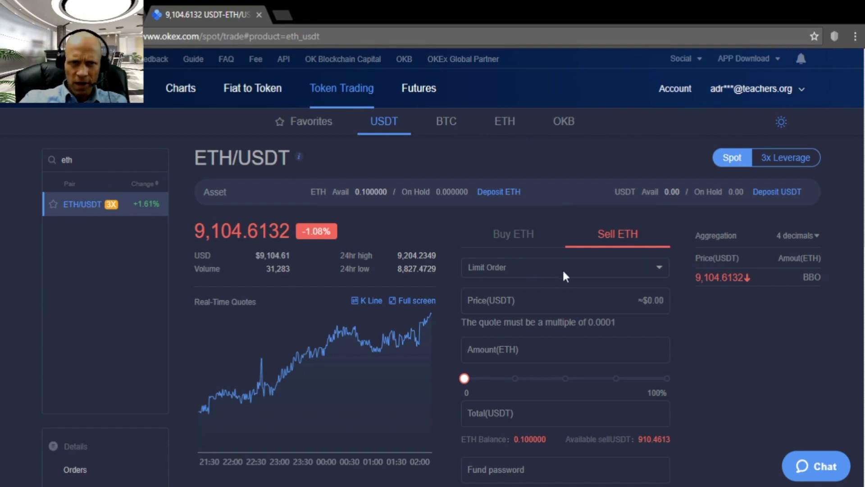
- Place a market sell of 0.1 ETH, confirming with the fund password
click(661, 270)
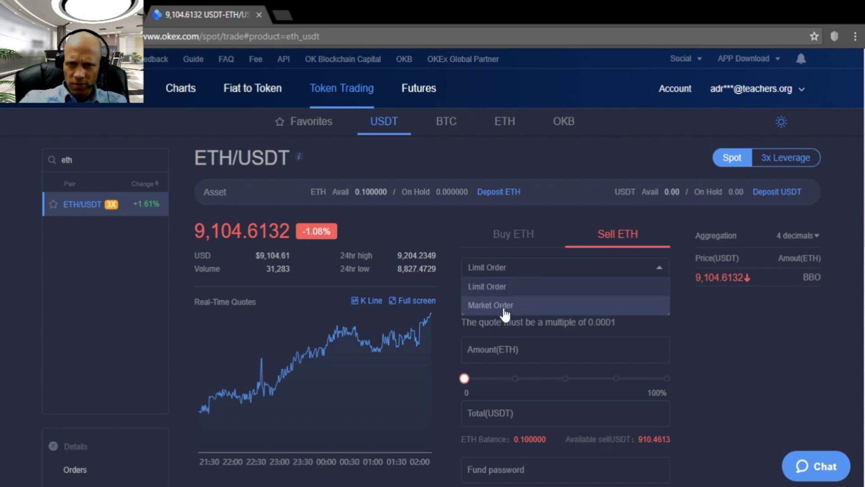
click(489, 306)
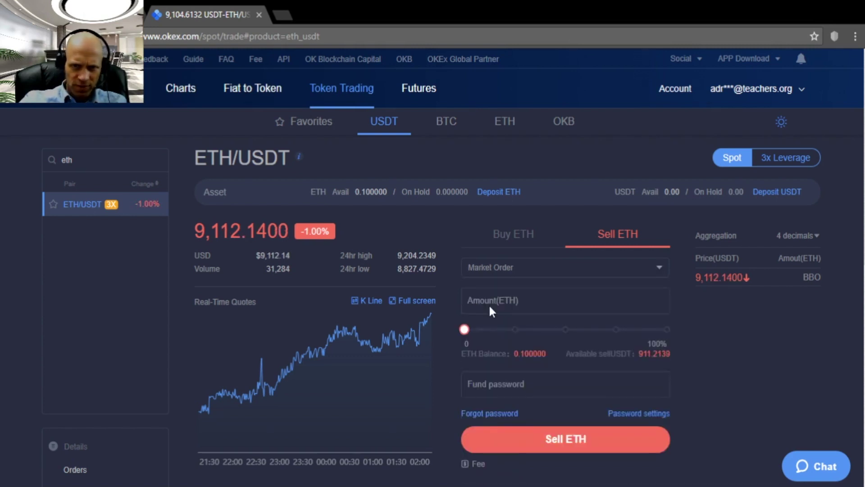
click(534, 305)
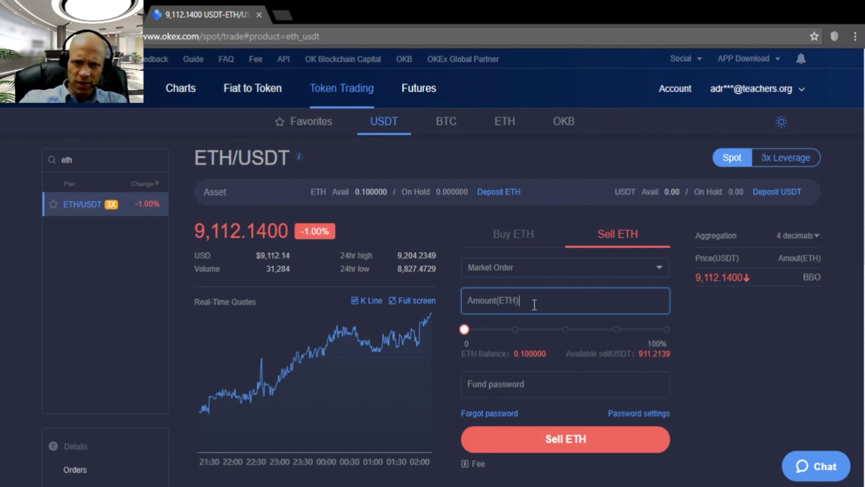
text(0)
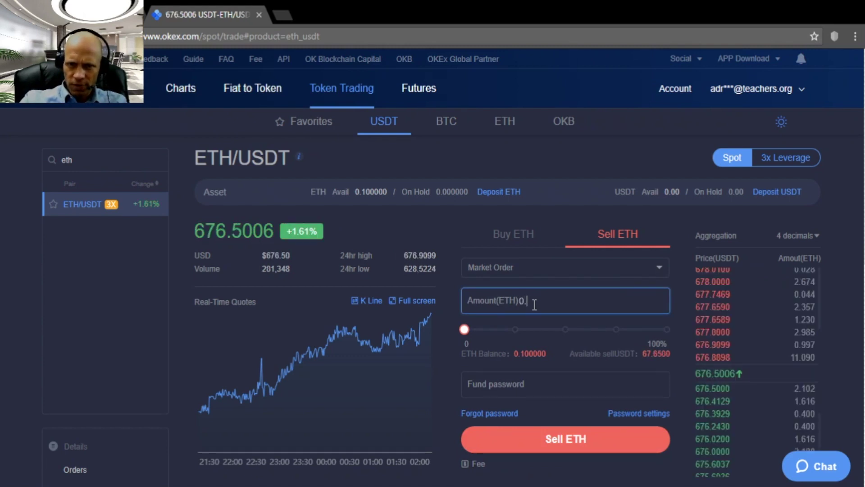
text(.1)
click(531, 385)
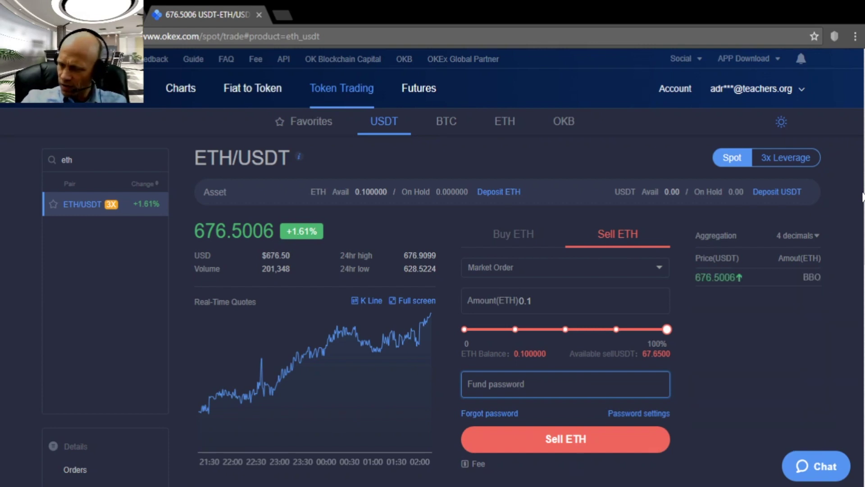
text(************)
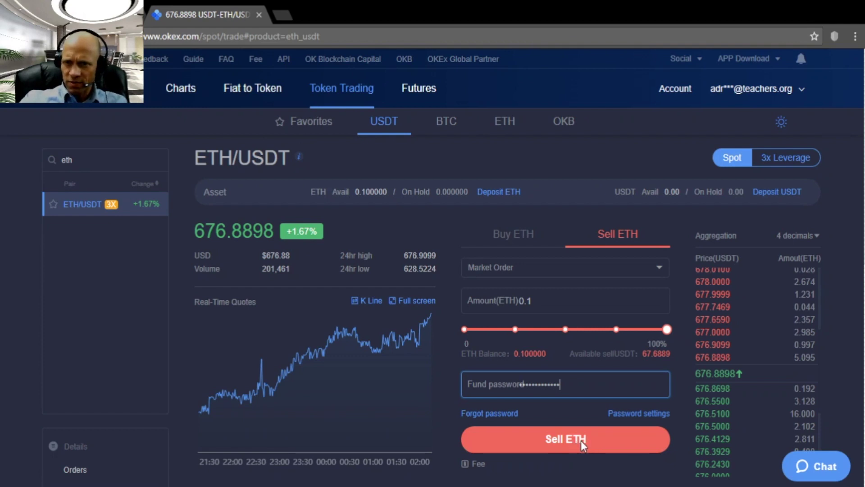
click(581, 440)
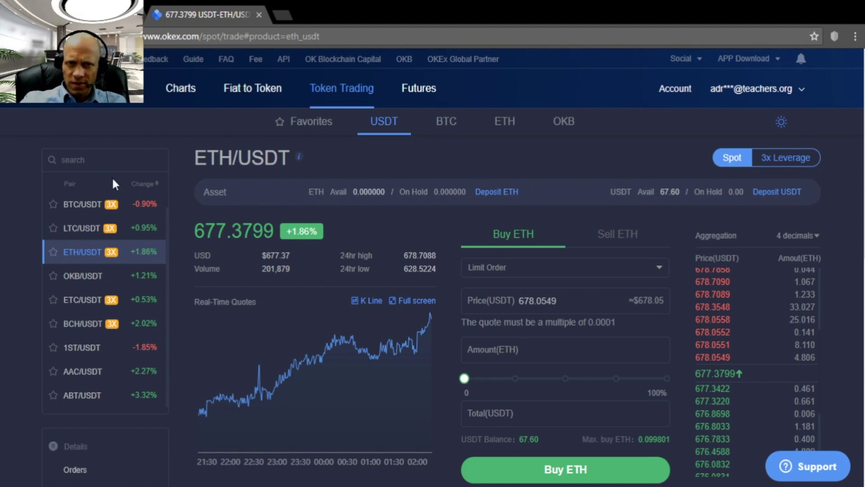
click(101, 160)
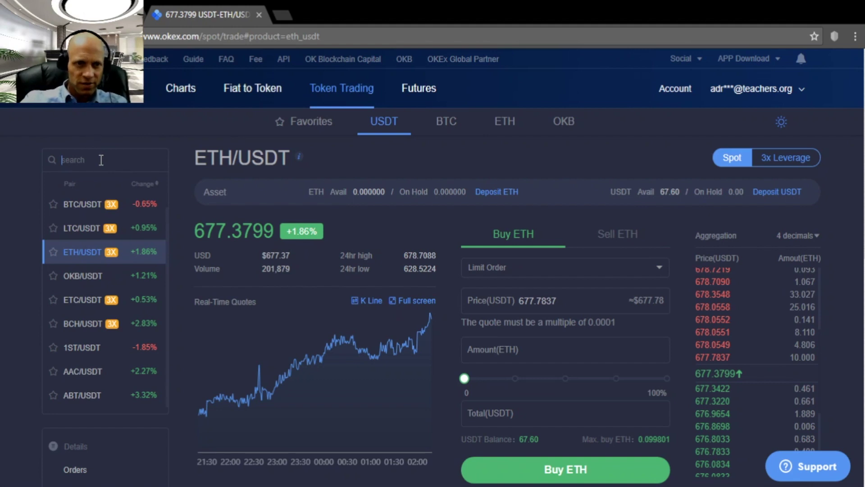
- Open ONT/USDT and fill a limit buy at 8.7 USDT using 100% of the balance (7.770 ONT)
text(ONT)
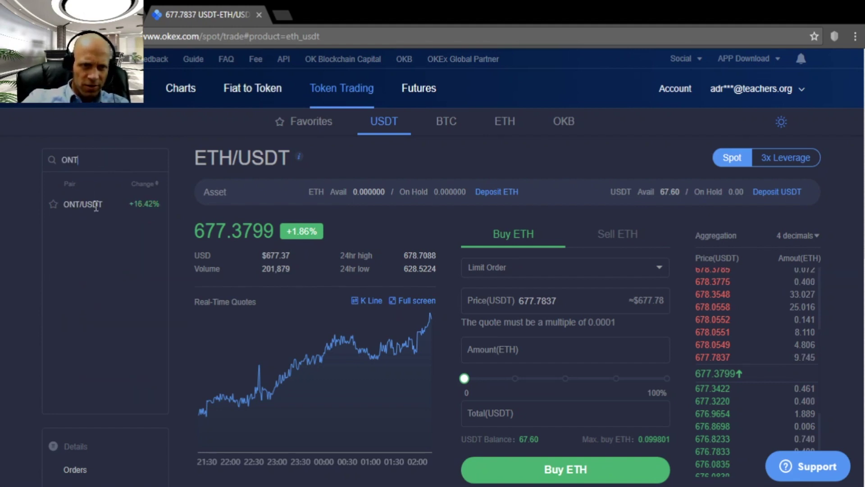
click(95, 205)
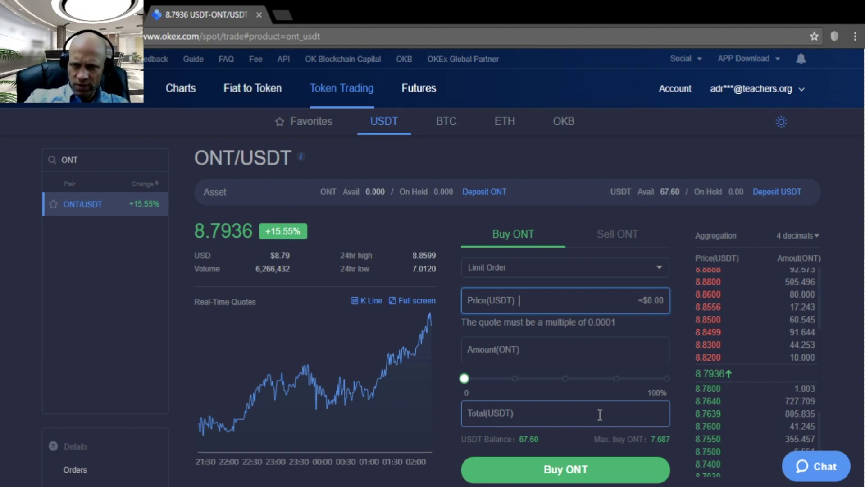
text(8.7)
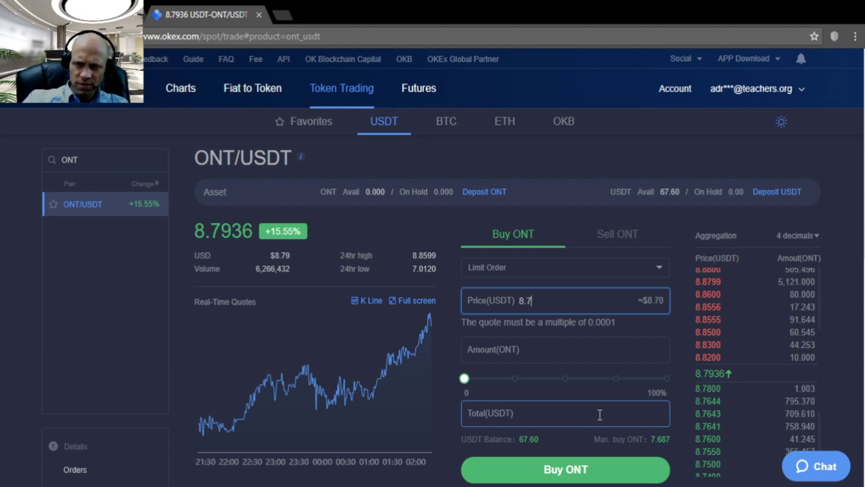
click(666, 378)
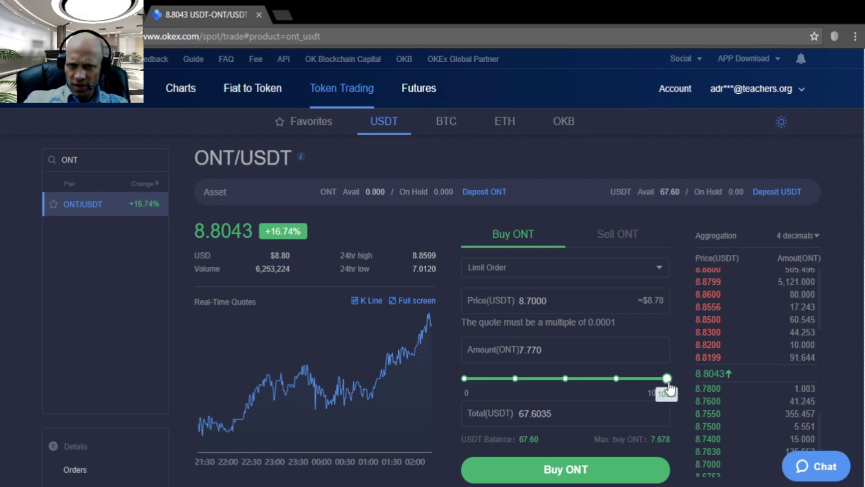
click(552, 424)
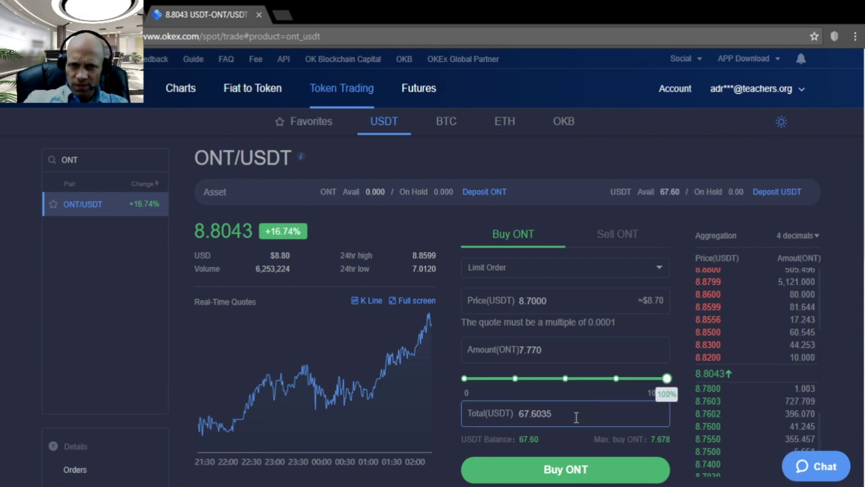
click(565, 349)
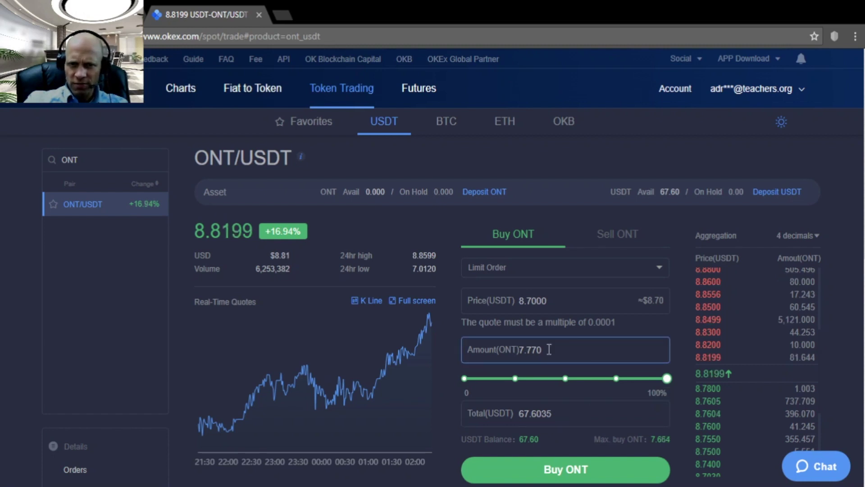
click(529, 300)
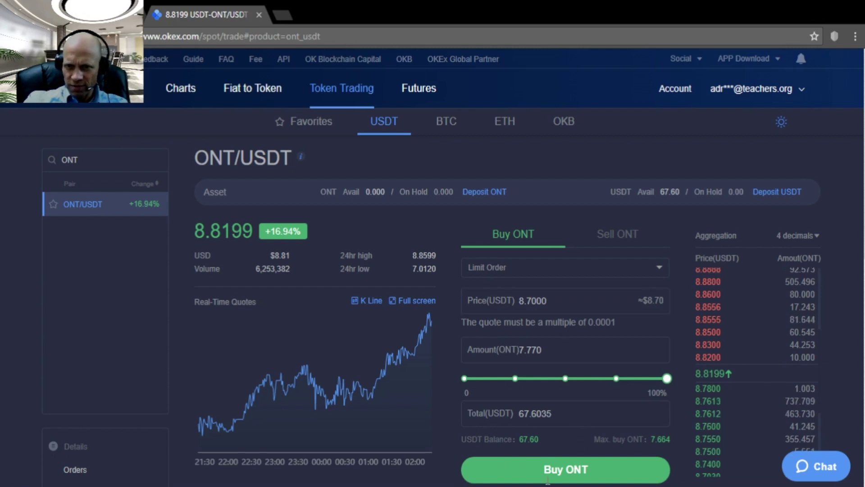
scroll(568, 356, down, 3)
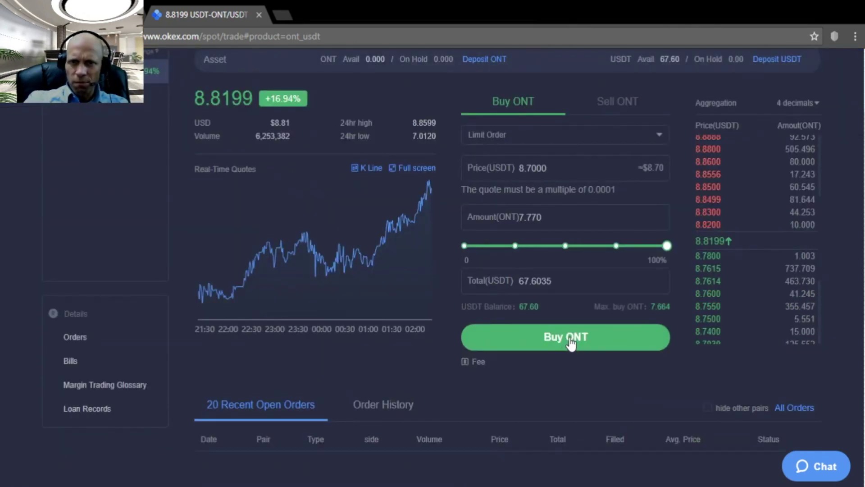
- Submit the 7.770 ONT buy at 8.7000, then cancel it from Recent Open Orders
click(567, 338)
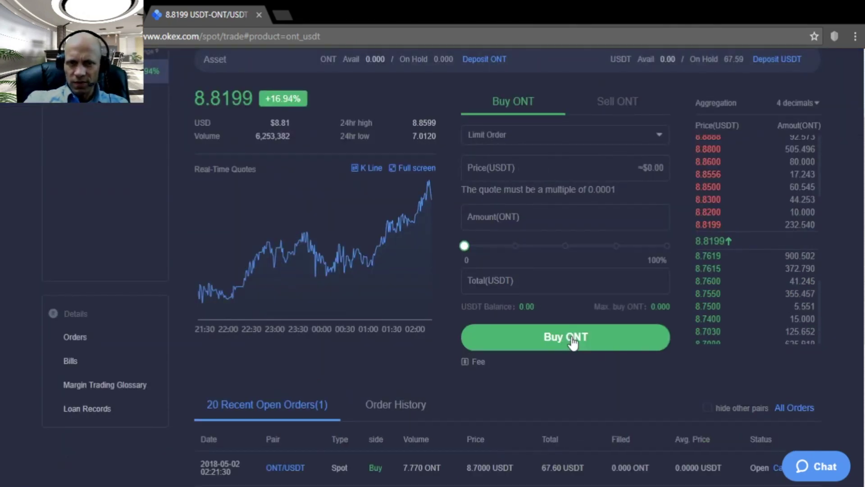
scroll(570, 342, down, 3)
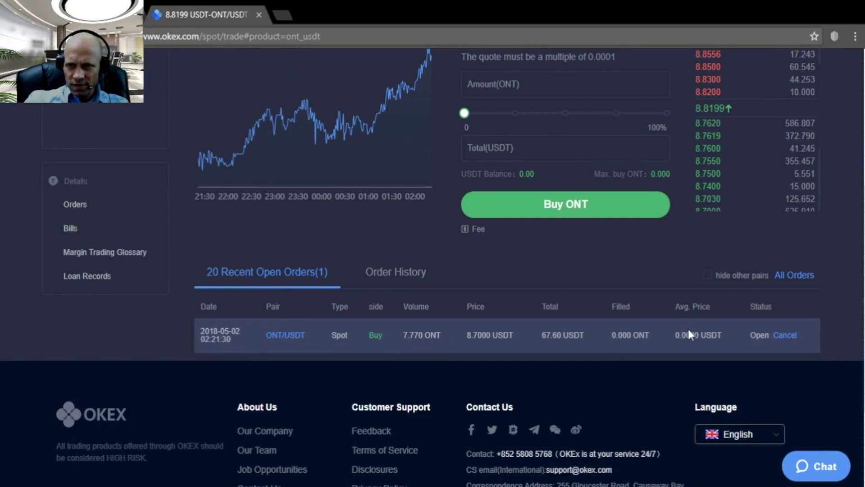
scroll(702, 310, up, 2)
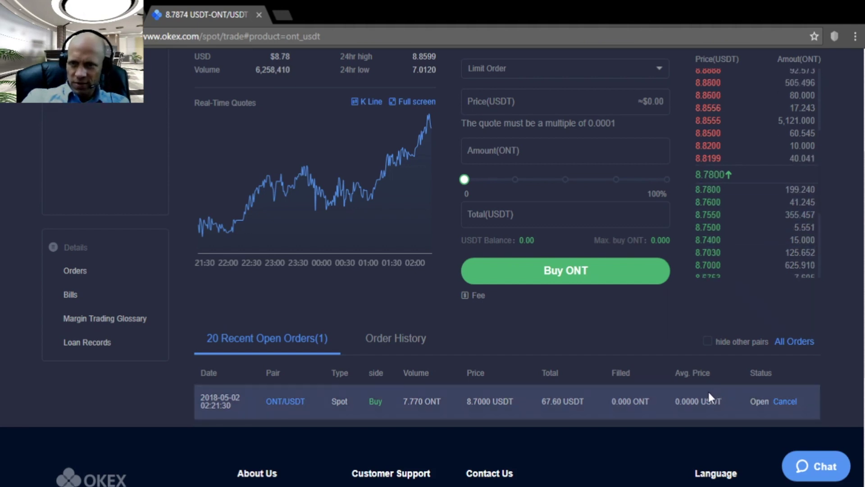
click(786, 403)
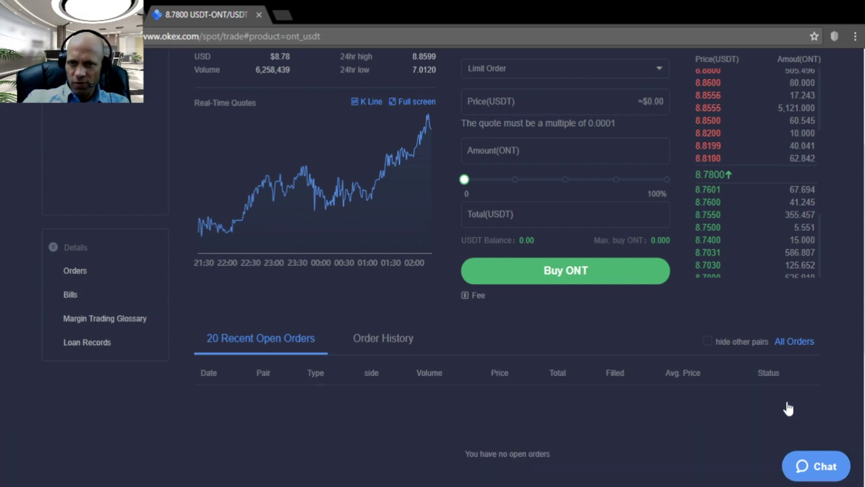
- Place a limit buy of ONT at 8.8 USDT using the full USDT balance
click(517, 169)
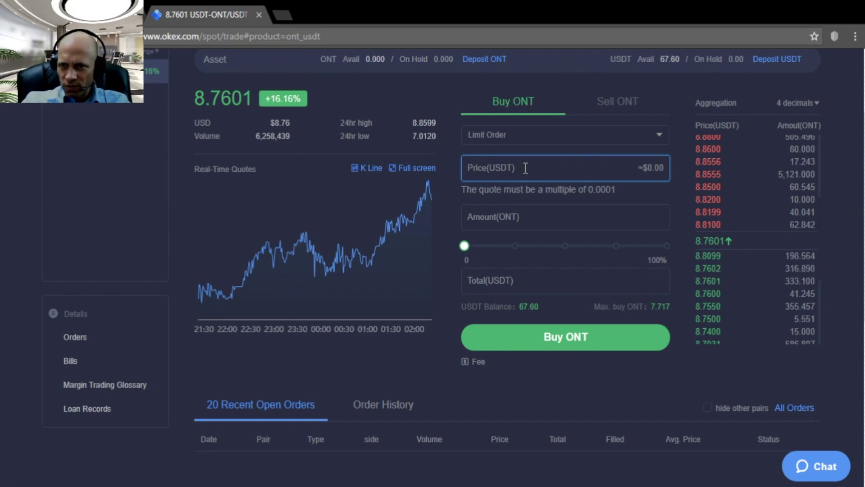
text(8)
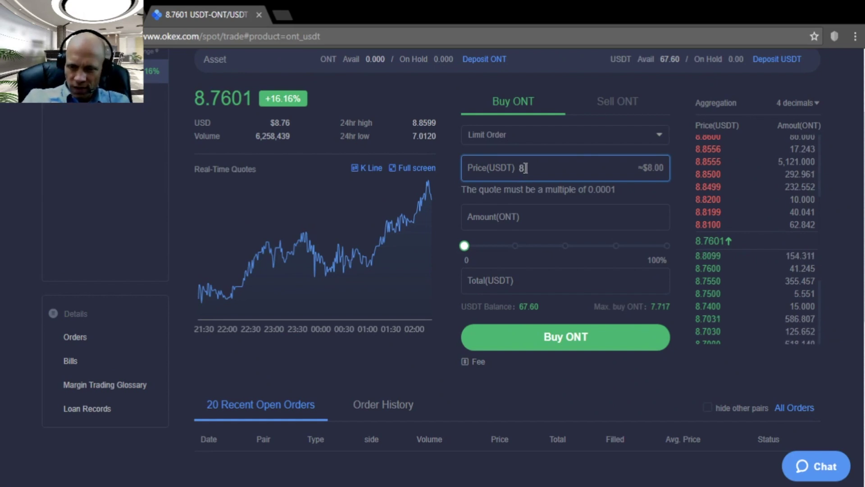
text(.8)
click(666, 245)
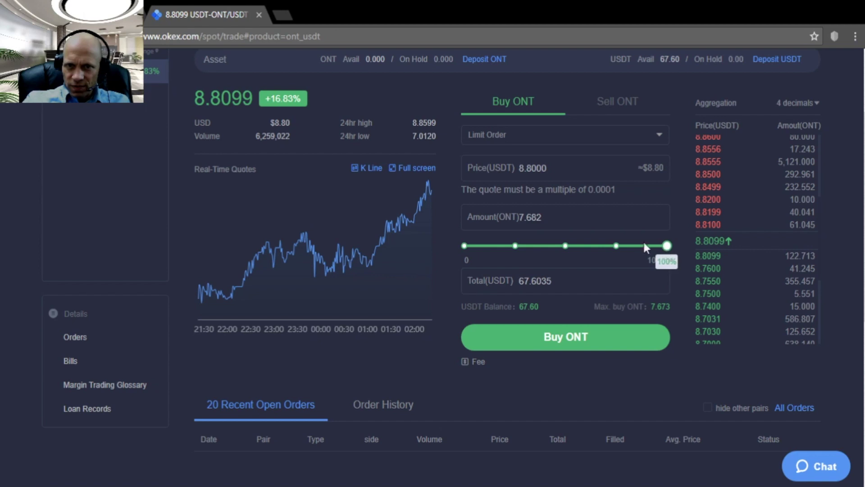
click(560, 335)
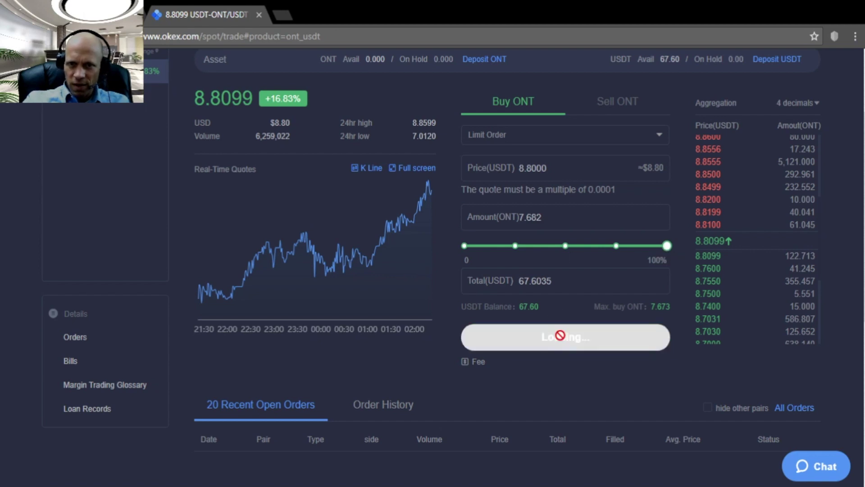
scroll(584, 326, down, 1)
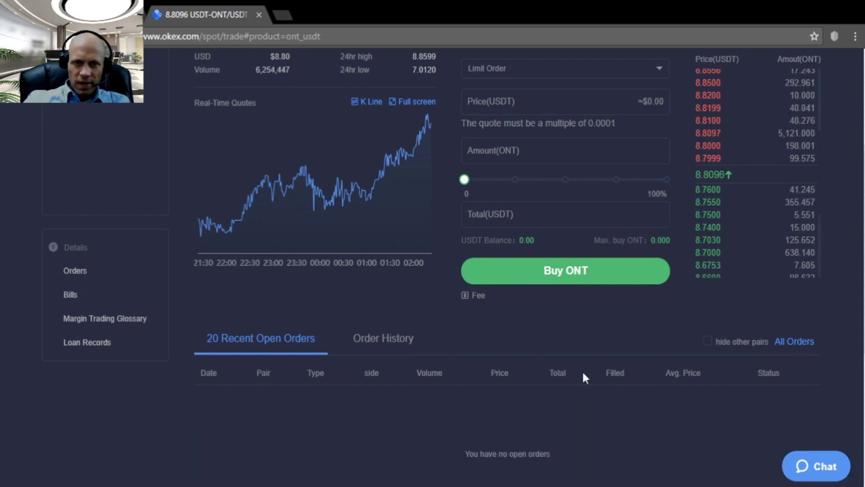
scroll(589, 395, up, 3)
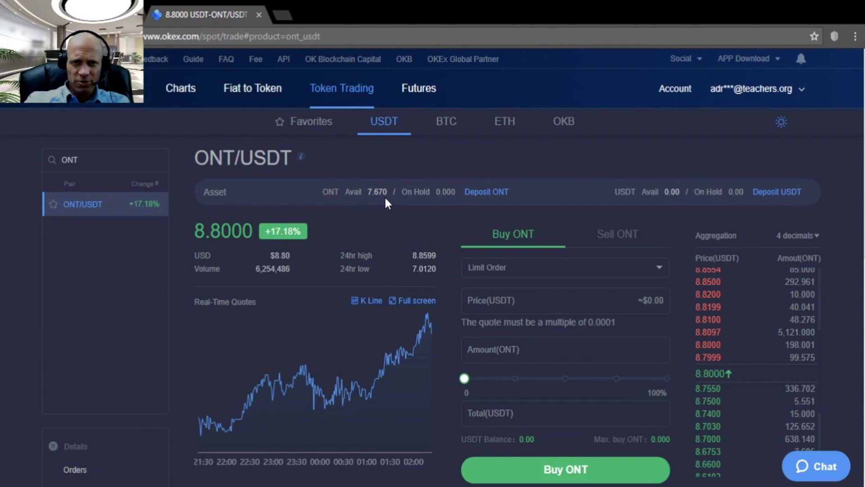
- Sell all 7.670 ONT for ETH as a market order, then view the Account balance
click(504, 125)
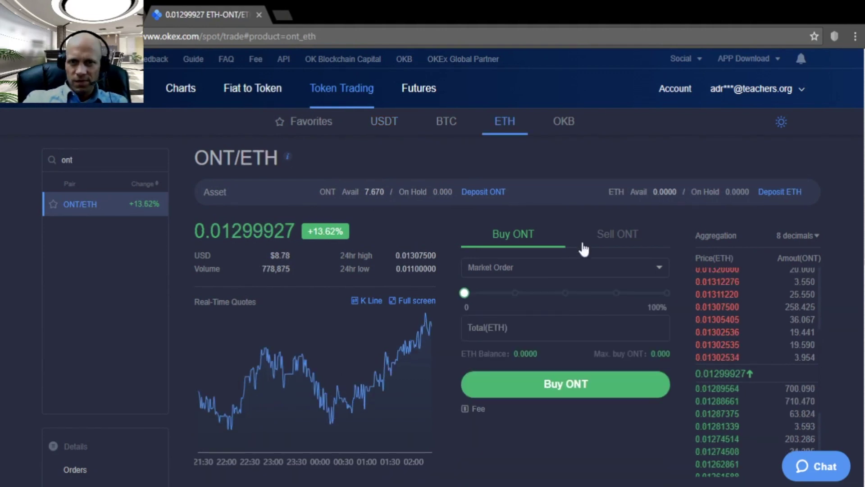
click(615, 235)
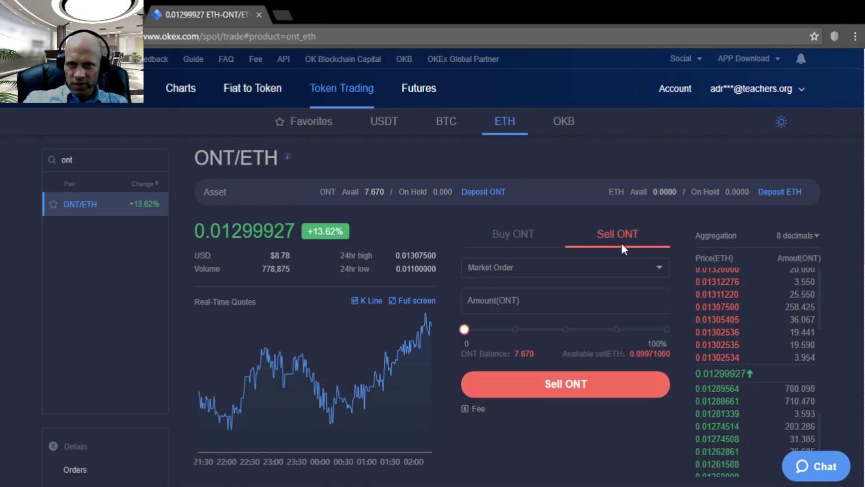
click(568, 266)
click(496, 284)
click(563, 267)
click(549, 303)
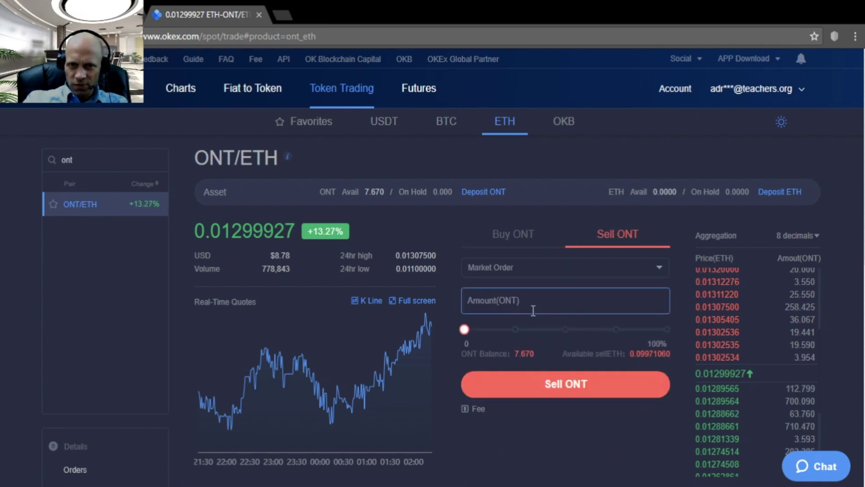
click(667, 329)
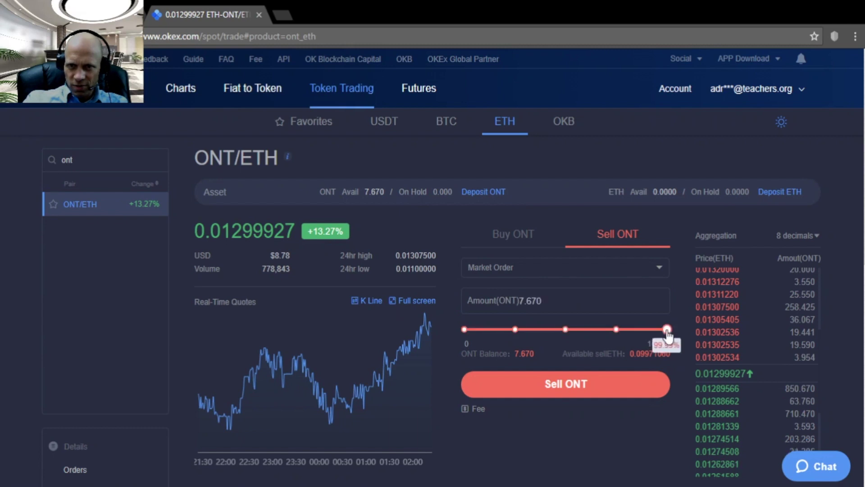
click(579, 389)
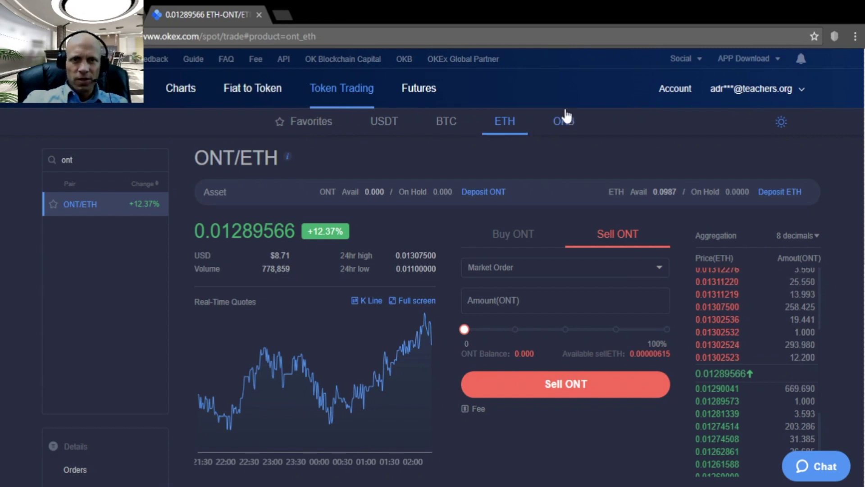
click(681, 90)
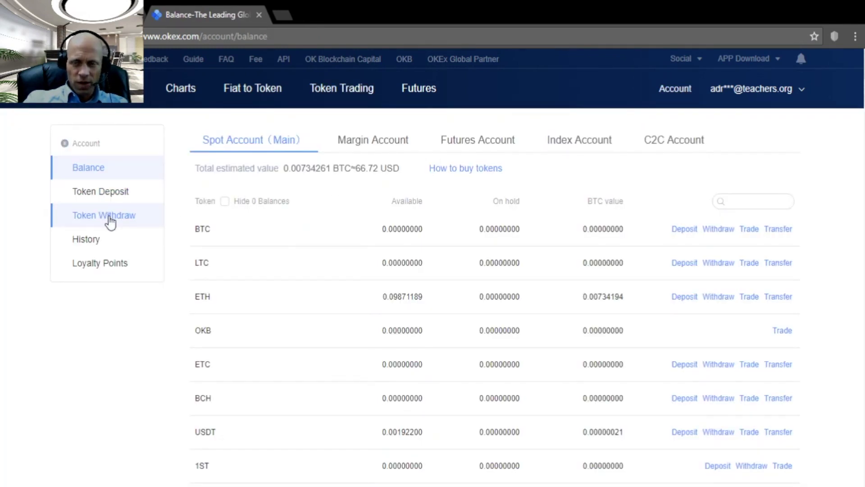
- Open the Token Withdraw Add address form for ETH and tick Verify address
click(110, 221)
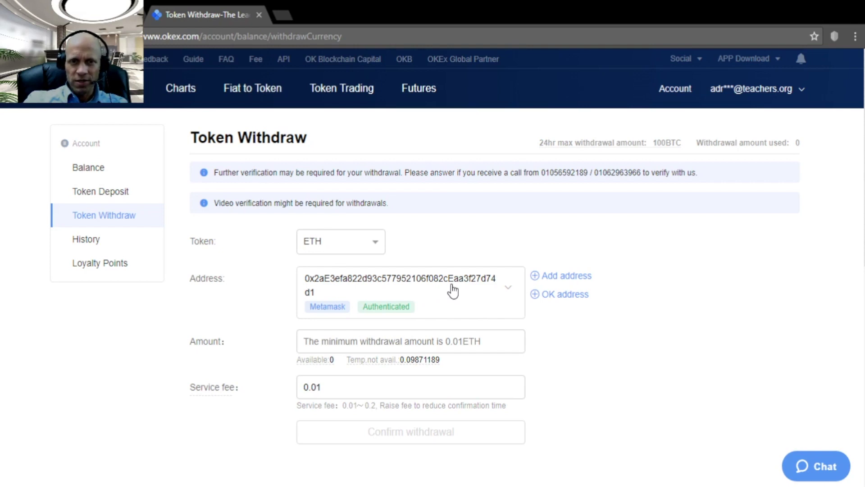
click(568, 281)
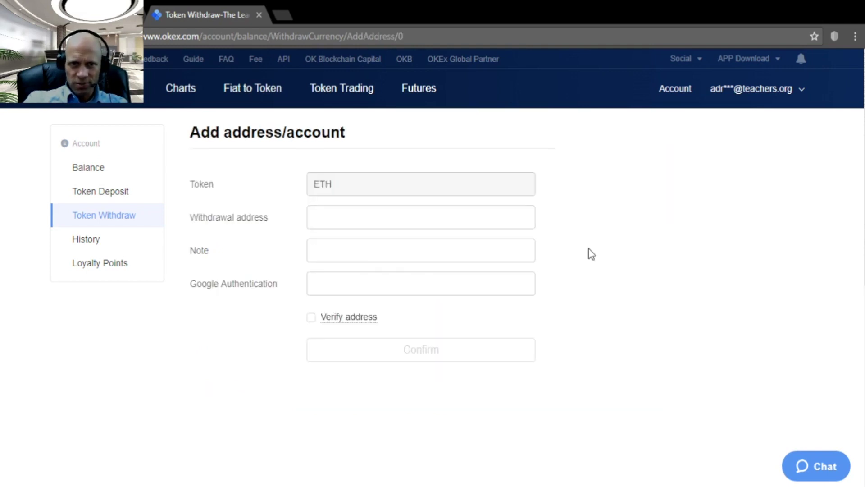
click(319, 210)
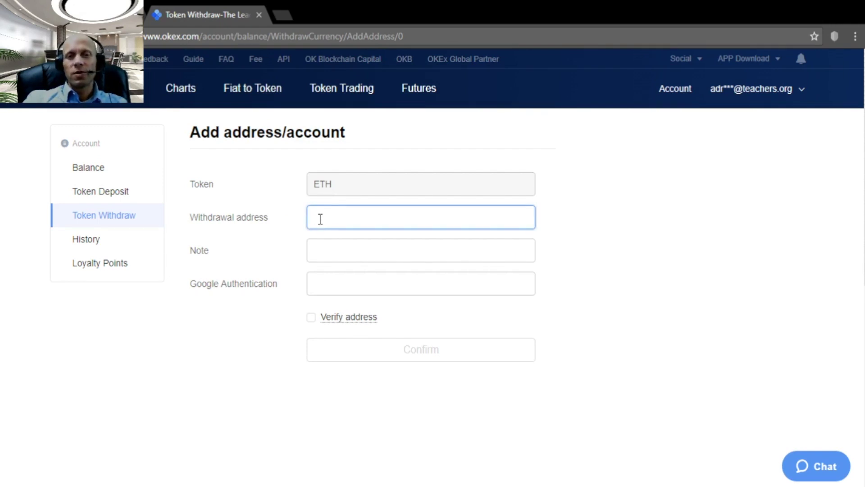
click(329, 251)
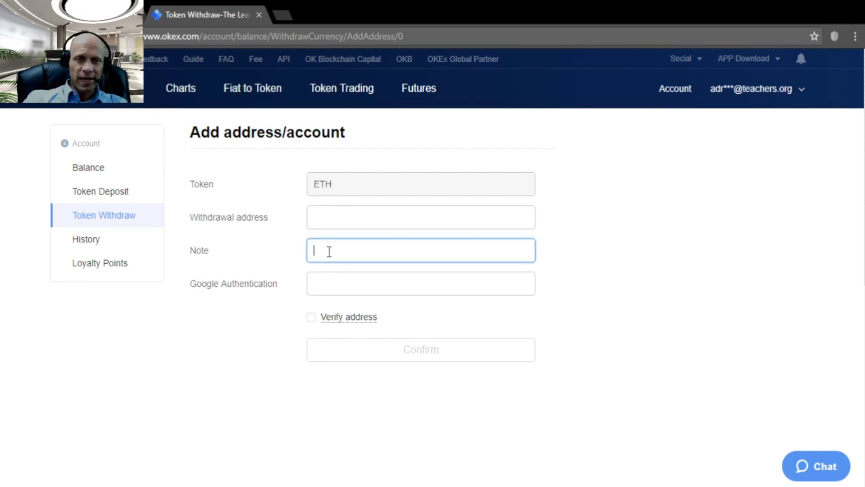
click(340, 283)
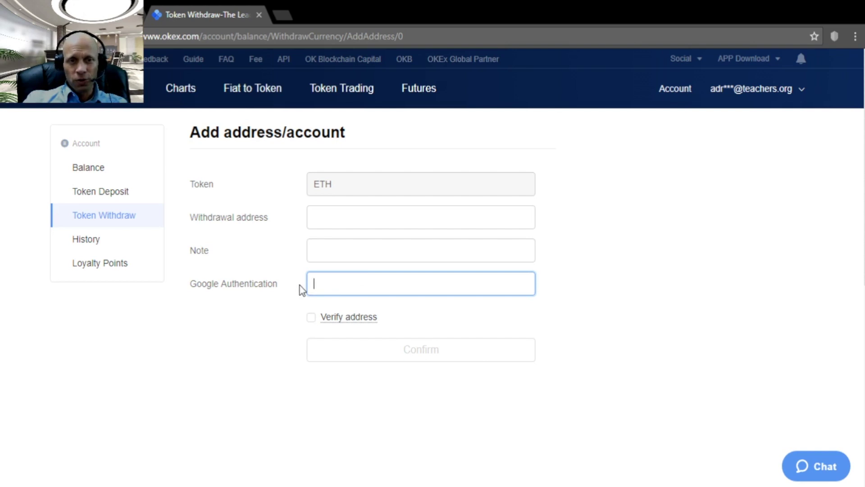
click(313, 320)
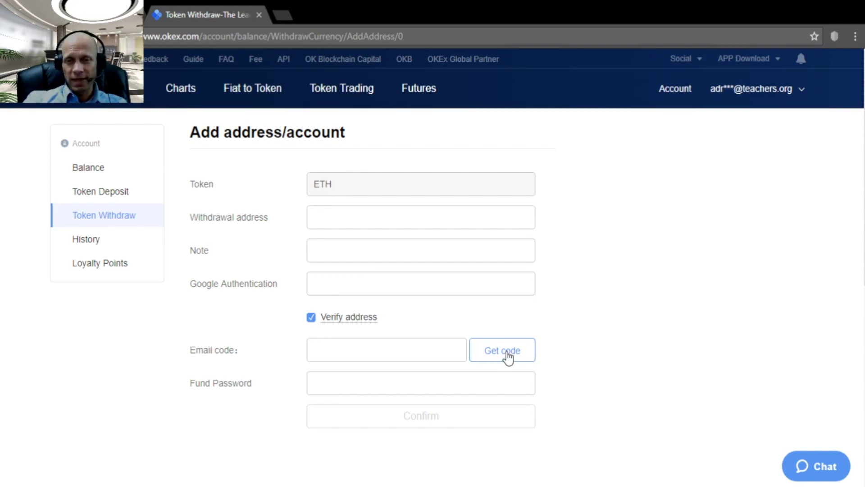
click(353, 353)
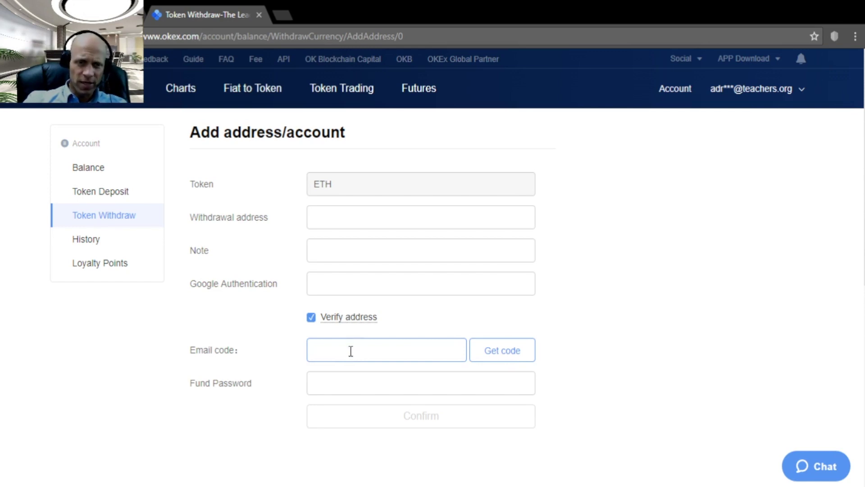
click(343, 381)
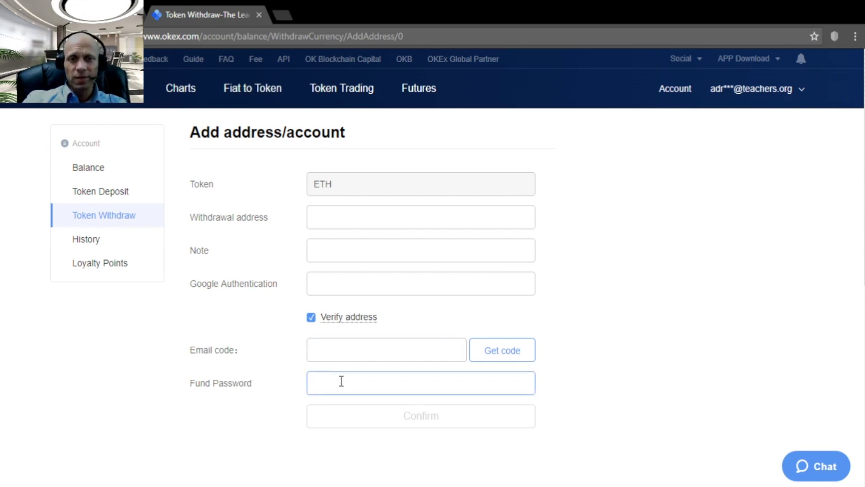
click(342, 284)
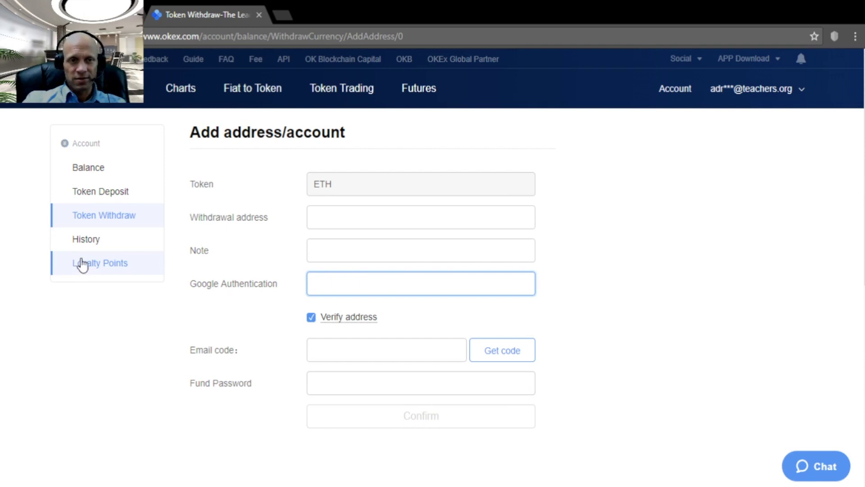
- Submit a withdrawal of 0.08871189 ETH to the saved MetaMask address
click(96, 220)
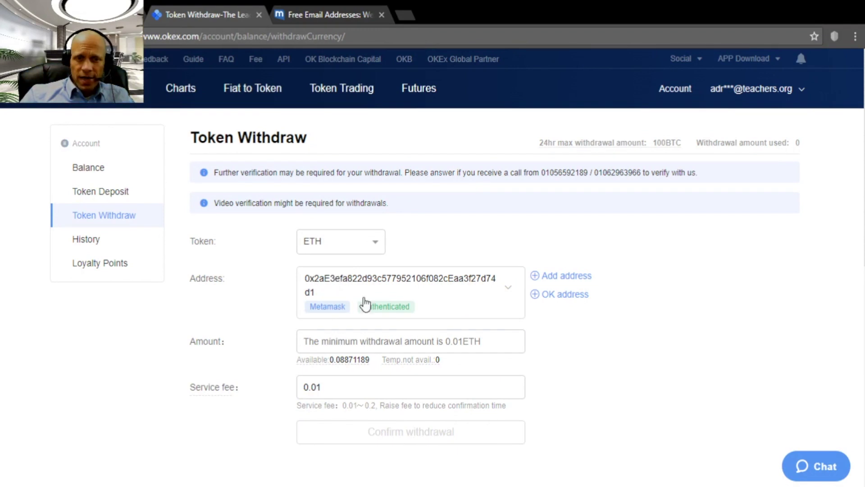
click(358, 341)
text(0.)
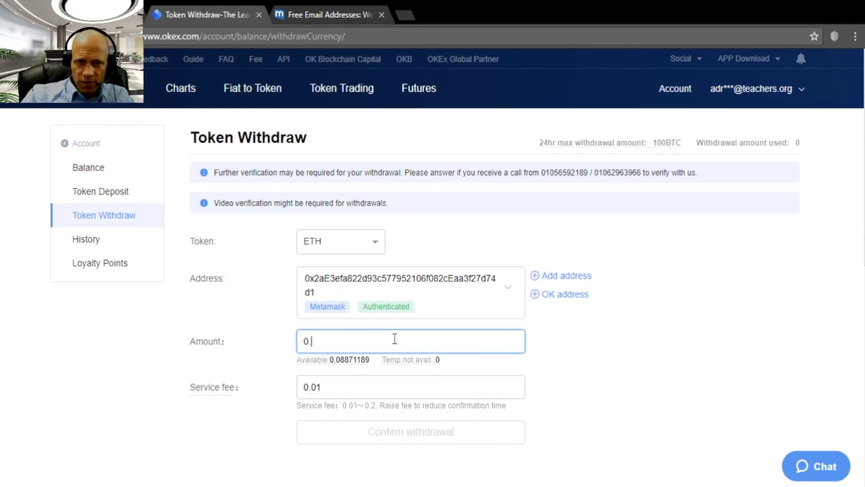
text(0887)
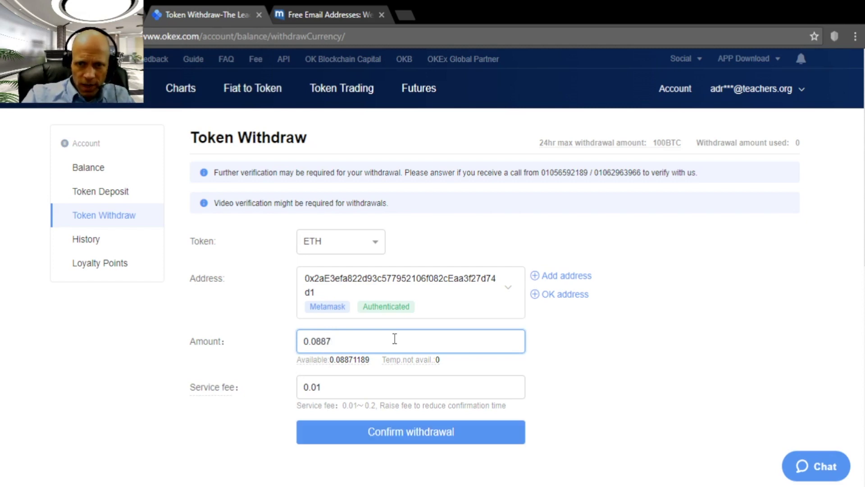
text(1189)
click(412, 432)
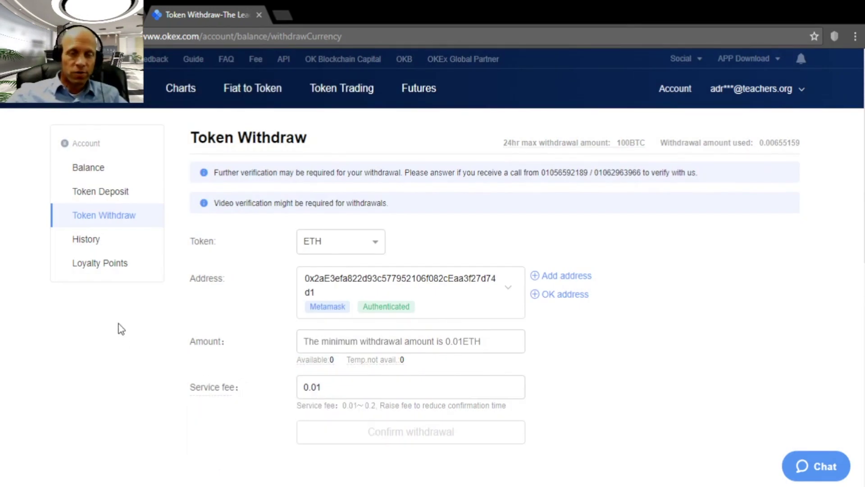
- Open the OKEx account History page to check the withdrawal record
click(91, 246)
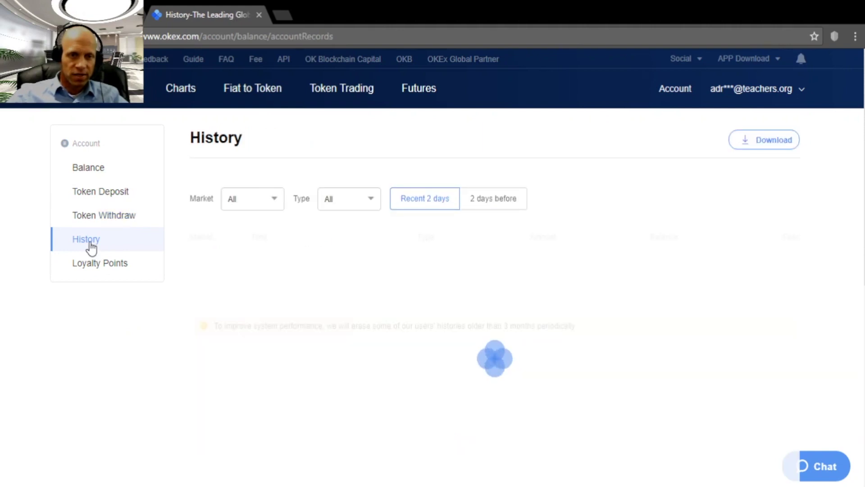